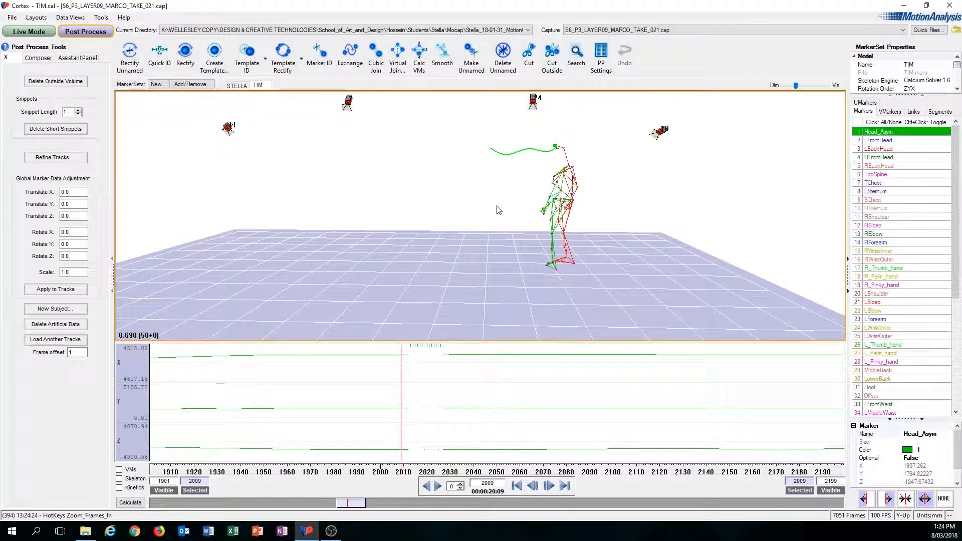
Show the full frame range of the take and compare the curves of the Head_Asym, LFrontHead and RFrontHead markers
{"action": "mouse_move", "coordinate": [502, 206]}
{"action": "left_mouse_down", "text": "alt"}
{"action": "mouse_move", "coordinate": [520, 210]}
{"action": "mouse_move", "coordinate": [504, 194]}
{"action": "mouse_move", "coordinate": [521, 203]}
{"action": "left_mouse_up", "text": "alt"}
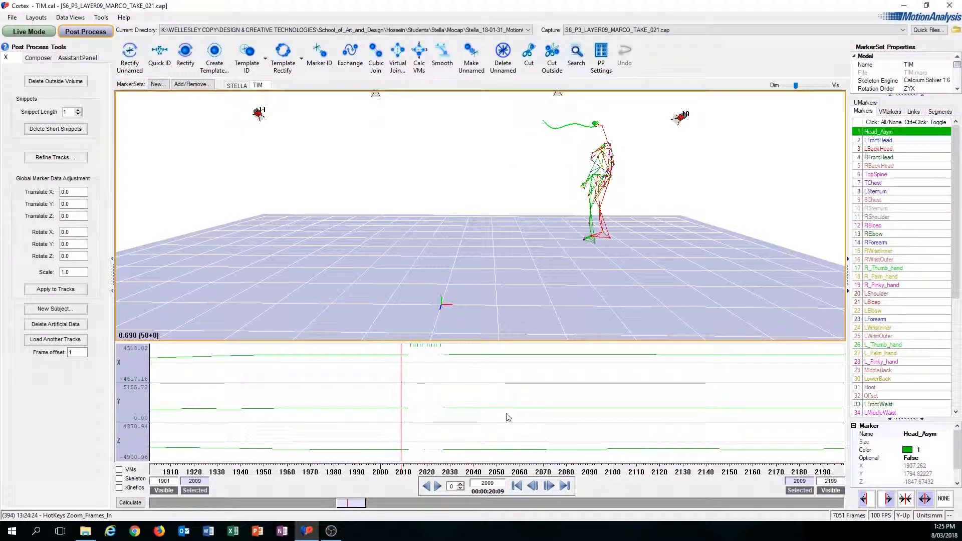
{"action": "key", "text": "o"}
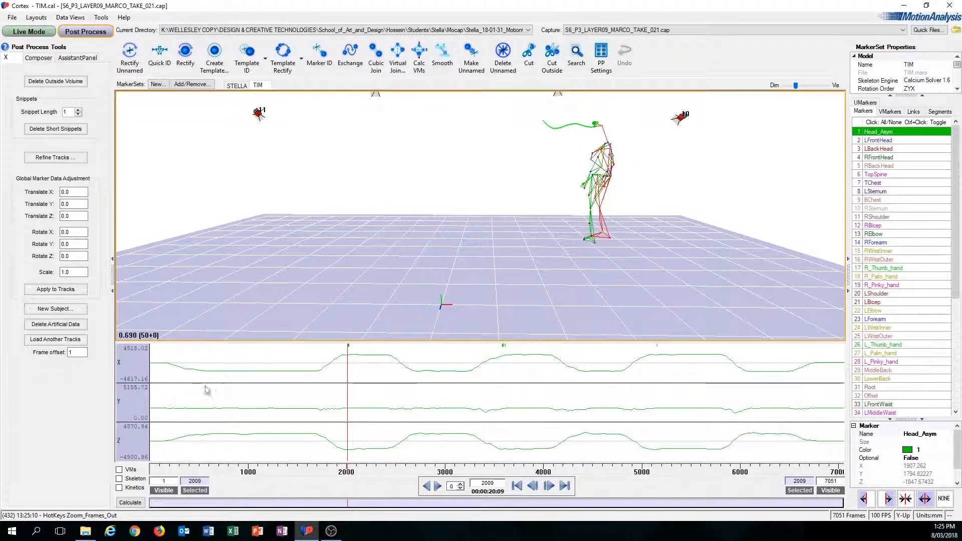
{"action": "left_click", "coordinate": [374, 396]}
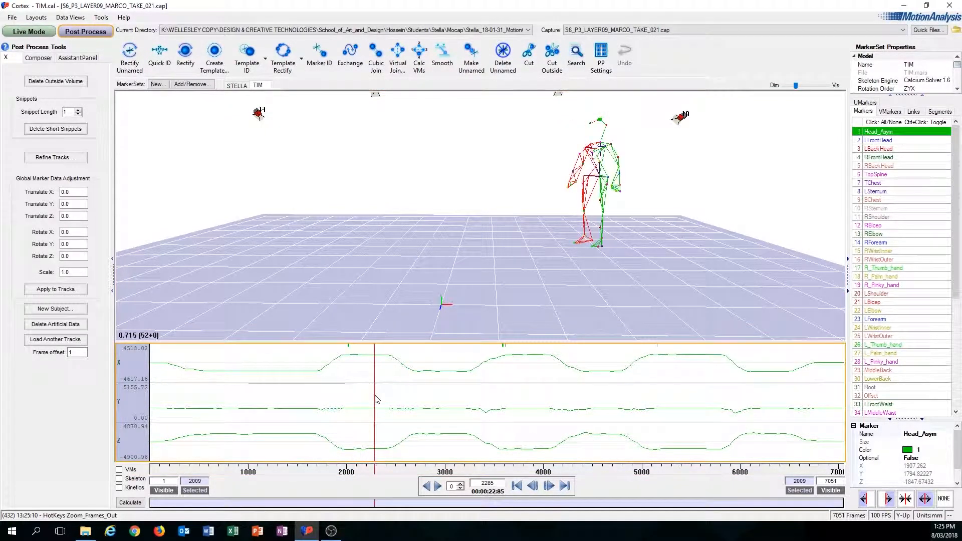
{"action": "left_click", "coordinate": [878, 139]}
{"action": "left_click", "coordinate": [899, 156]}
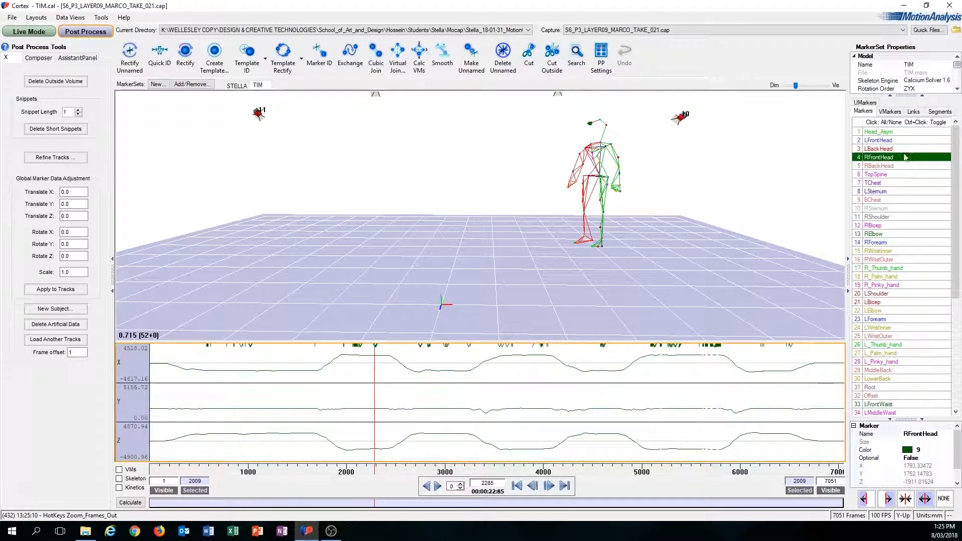
{"action": "left_click", "coordinate": [900, 140]}
{"action": "mouse_move", "coordinate": [373, 399]}
{"action": "left_mouse_down"}
{"action": "mouse_move", "coordinate": [364, 403]}
{"action": "mouse_move", "coordinate": [409, 403]}
{"action": "mouse_move", "coordinate": [369, 406]}
{"action": "mouse_move", "coordinate": [382, 407]}
{"action": "mouse_move", "coordinate": [363, 421]}
{"action": "mouse_move", "coordinate": [380, 424]}
{"action": "mouse_move", "coordinate": [334, 413]}
{"action": "left_mouse_up"}
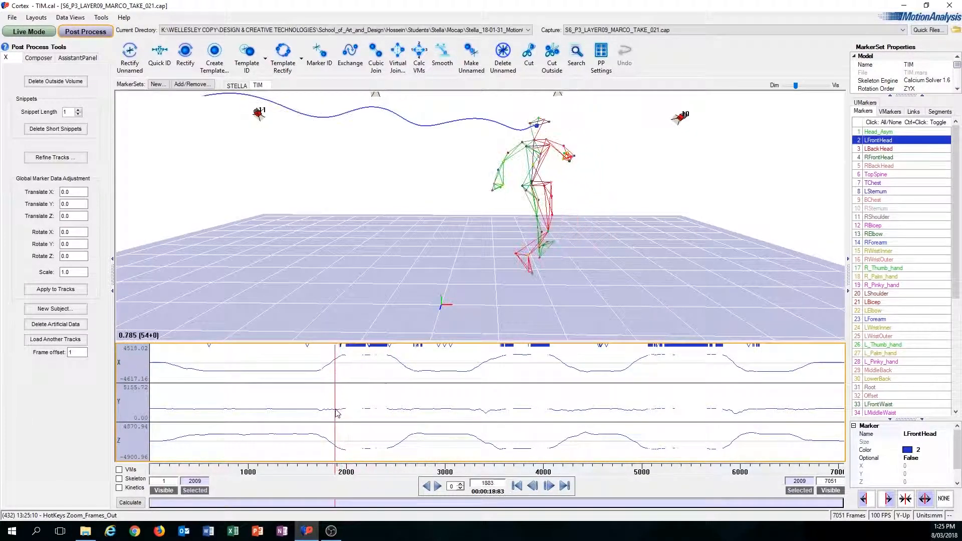
{"action": "left_click", "coordinate": [911, 132]}
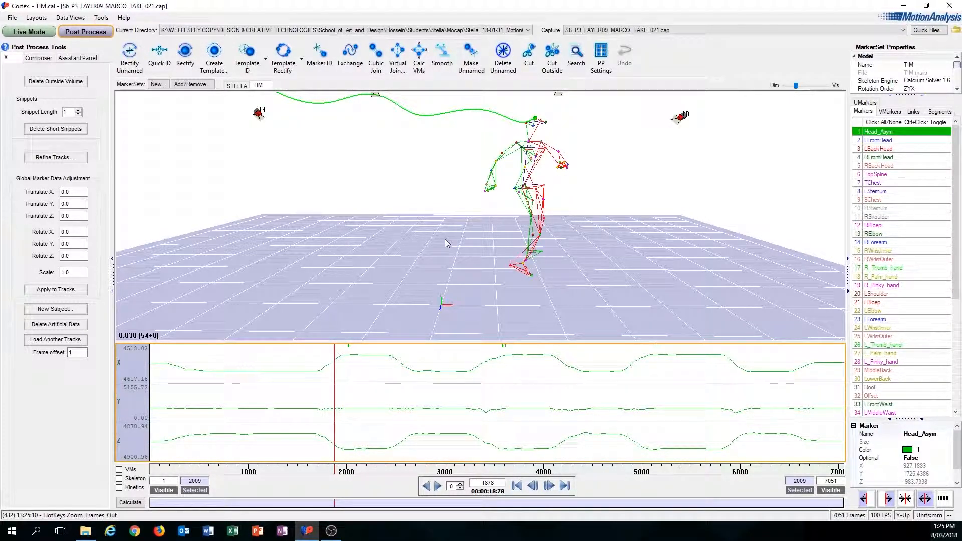
{"action": "middle_click_drag", "start_coordinate": [501, 175], "coordinate": [466, 209]}
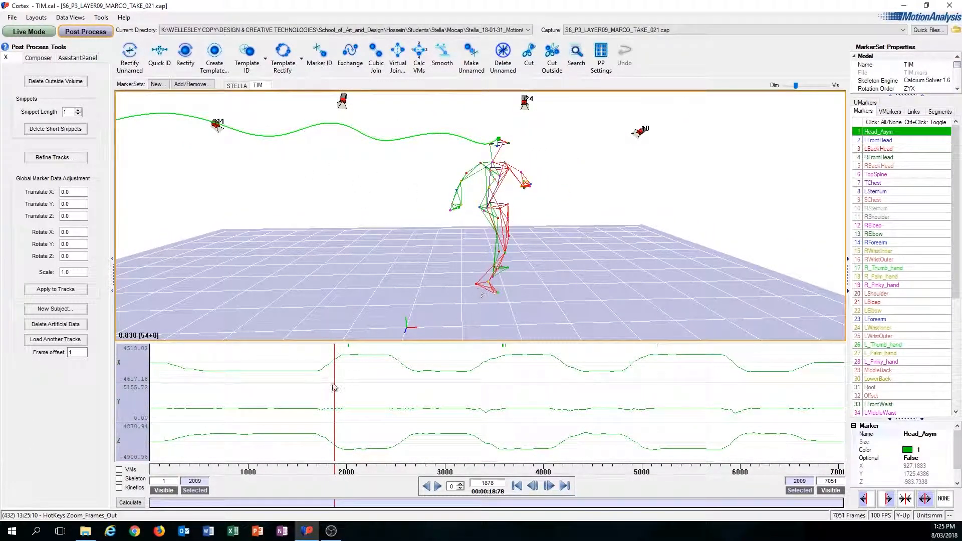
Examine the first gap in the Head_Asym curves, just after frame 2010, at several time scales
{"action": "mouse_move", "coordinate": [337, 393]}
{"action": "left_mouse_down"}
{"action": "mouse_move", "coordinate": [365, 392]}
{"action": "mouse_move", "coordinate": [352, 394]}
{"action": "left_mouse_up"}
{"action": "key", "text": "i"}
{"action": "key", "text": "o"}
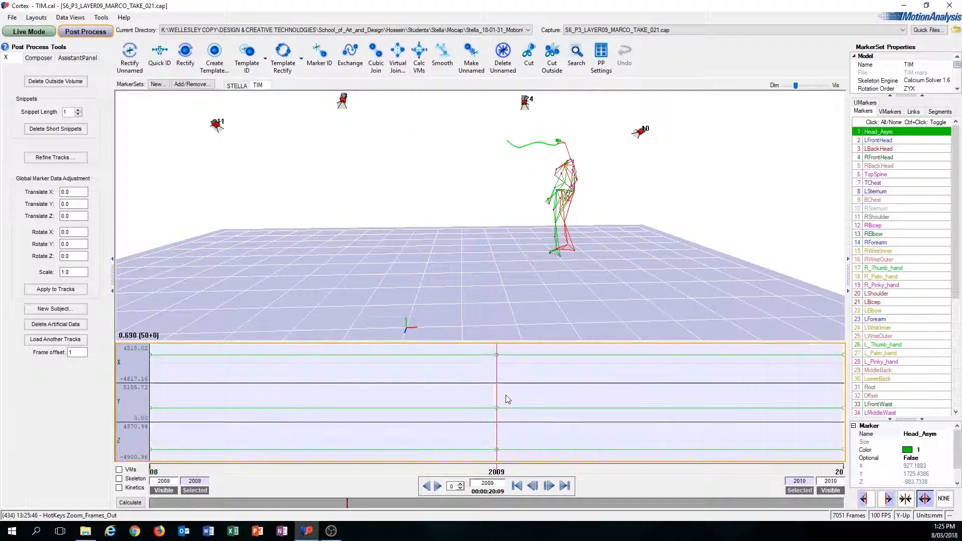
{"action": "key", "text": "o"}
{"action": "key", "text": "o"}
{"action": "key", "text": "o"}
{"action": "key", "text": "o"}
{"action": "key", "text": "o"}
{"action": "key", "text": "o"}
{"action": "key", "text": "o"}
{"action": "key", "text": "o"}
{"action": "key", "text": "o"}
{"action": "key", "text": "o"}
{"action": "key", "text": "o"}
{"action": "key", "text": "o"}
{"action": "key", "text": "o"}
{"action": "key", "text": "o"}
{"action": "key", "text": "o"}
{"action": "key", "text": "o"}
{"action": "key", "text": "o"}
{"action": "key", "text": "o"}
{"action": "key", "text": "o"}
{"action": "key", "text": "o"}
{"action": "key", "text": "i"}
{"action": "key", "text": "i"}
{"action": "key", "text": "i"}
{"action": "key", "text": "i"}
{"action": "key", "text": "i"}
{"action": "key", "text": "i"}
{"action": "key", "text": "i"}
{"action": "key", "text": "i"}
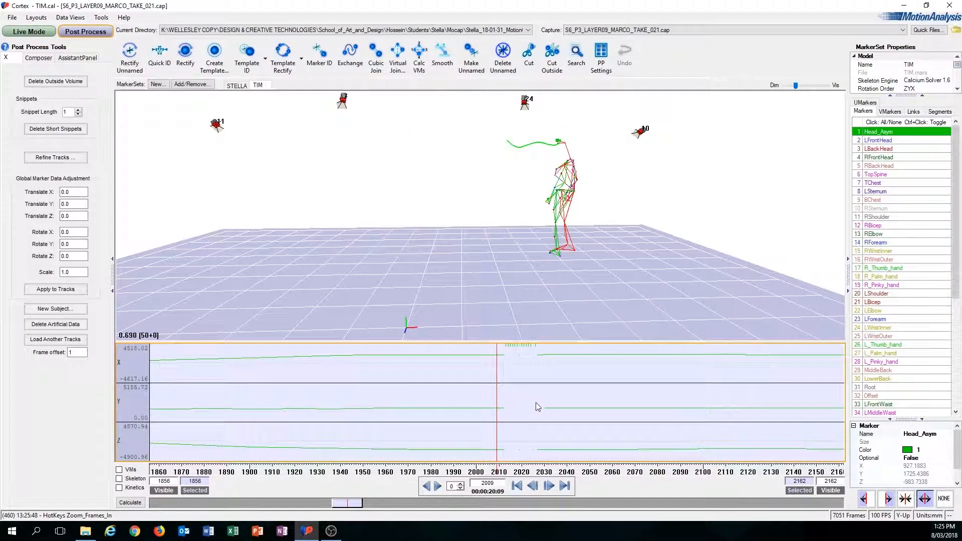
{"action": "key", "text": "o"}
{"action": "key", "text": "o"}
{"action": "key", "text": "o"}
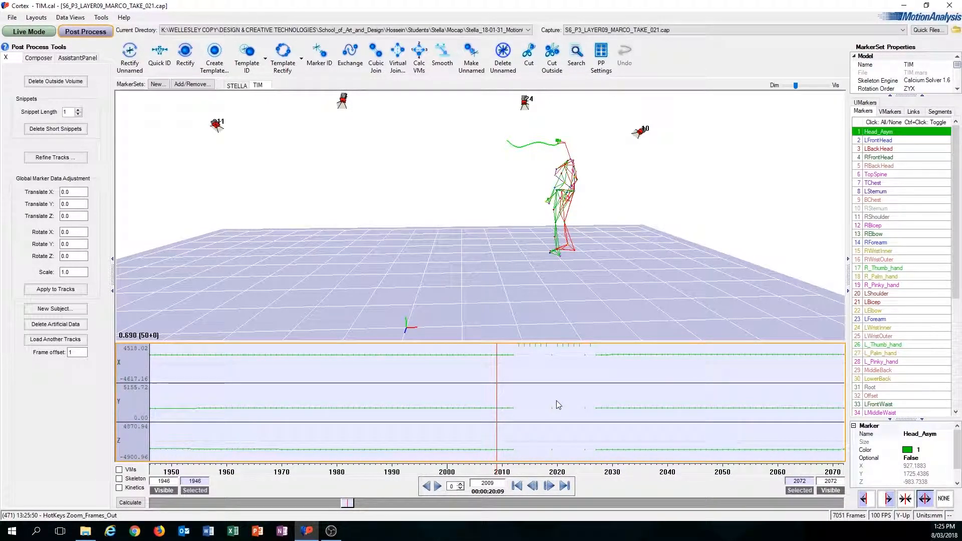
Mark frames from about 2010 to 2030 around the first Head_Asym gap and scrub through the motion after it
{"action": "left_click", "coordinate": [502, 393]}
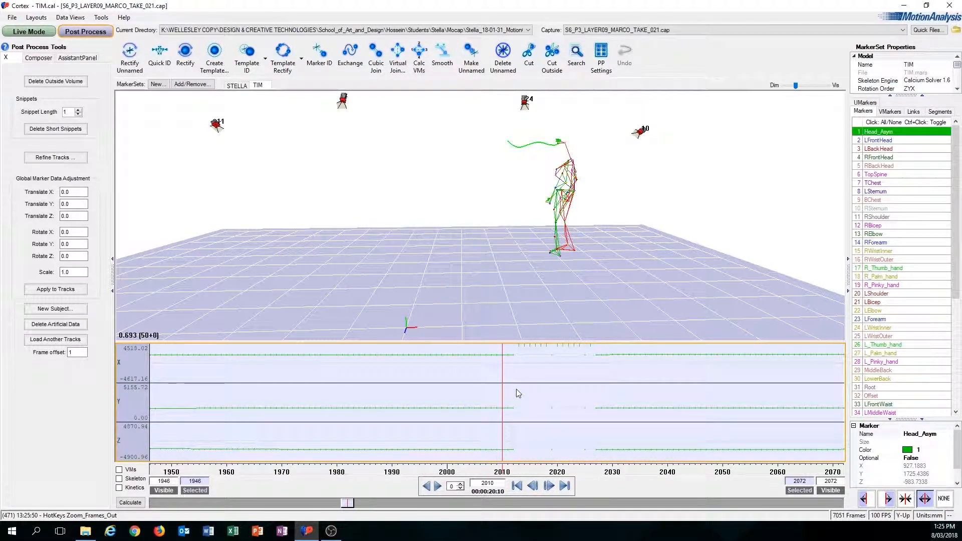
{"action": "mouse_move", "coordinate": [503, 385]}
{"action": "left_mouse_down"}
{"action": "mouse_move", "coordinate": [523, 399]}
{"action": "mouse_move", "coordinate": [620, 398]}
{"action": "mouse_move", "coordinate": [521, 399]}
{"action": "mouse_move", "coordinate": [563, 406]}
{"action": "left_mouse_up"}
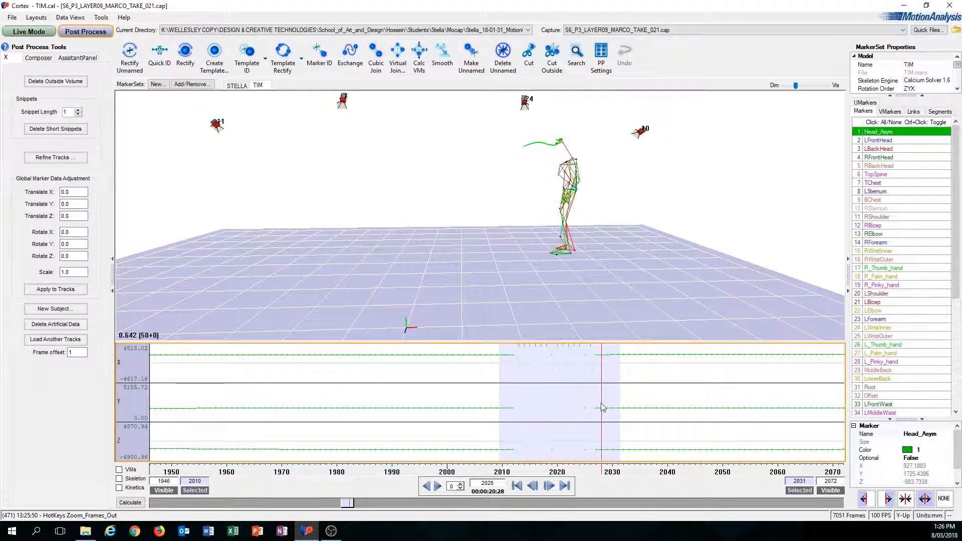
{"action": "middle_click_drag", "start_coordinate": [497, 402], "coordinate": [613, 402]}
{"action": "mouse_move", "coordinate": [612, 403]}
{"action": "left_mouse_down"}
{"action": "mouse_move", "coordinate": [519, 407]}
{"action": "mouse_move", "coordinate": [573, 404]}
{"action": "mouse_move", "coordinate": [539, 410]}
{"action": "left_mouse_up"}
{"action": "scroll", "coordinate": [536, 411], "scroll_direction": "down", "scroll_amount": 15}
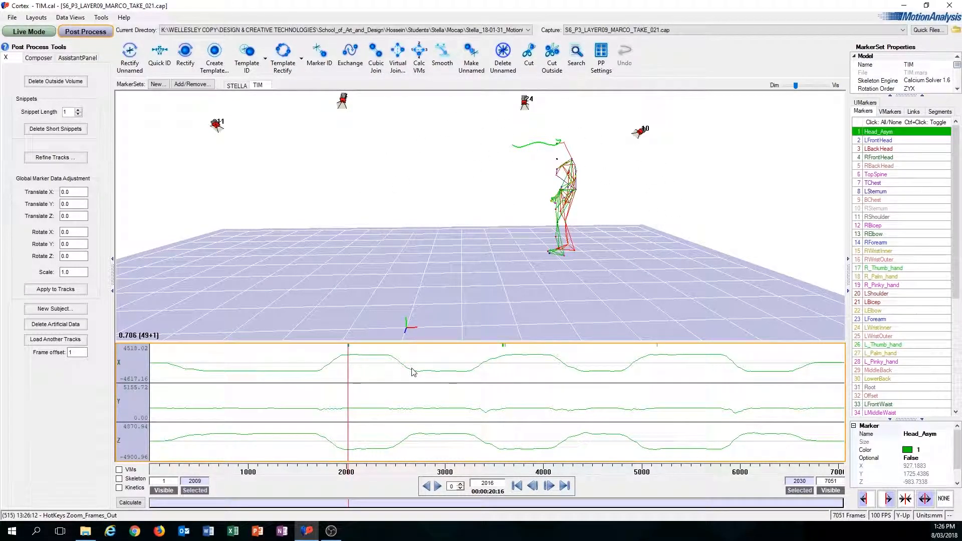
{"action": "left_click_drag", "start_coordinate": [350, 401], "coordinate": [352, 402]}
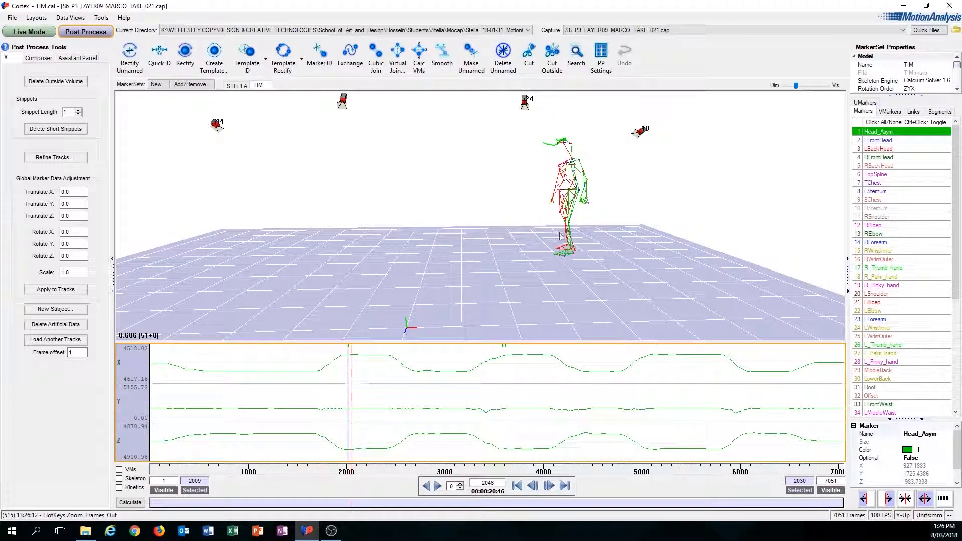
{"action": "right_click_drag", "start_coordinate": [603, 260], "coordinate": [399, 344]}
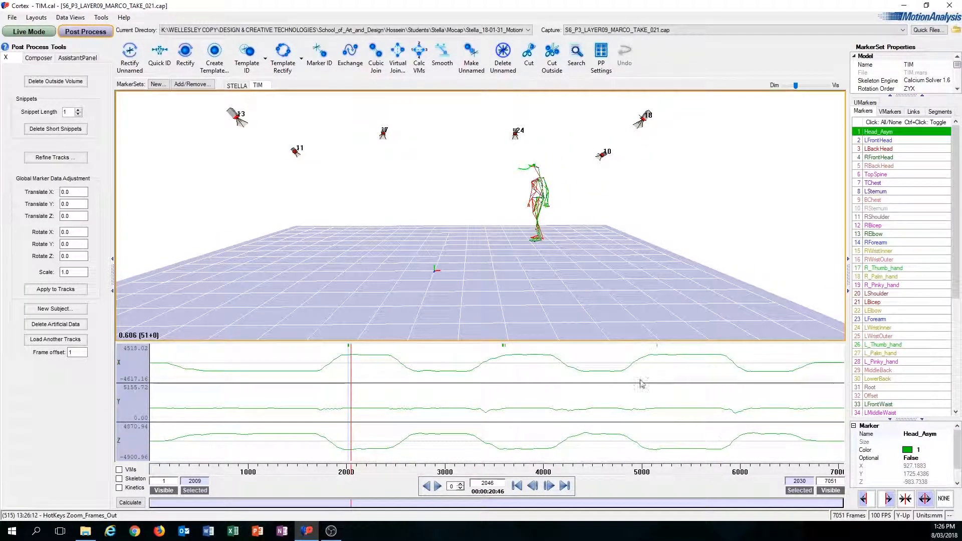
{"action": "left_click_drag", "start_coordinate": [353, 404], "coordinate": [404, 398]}
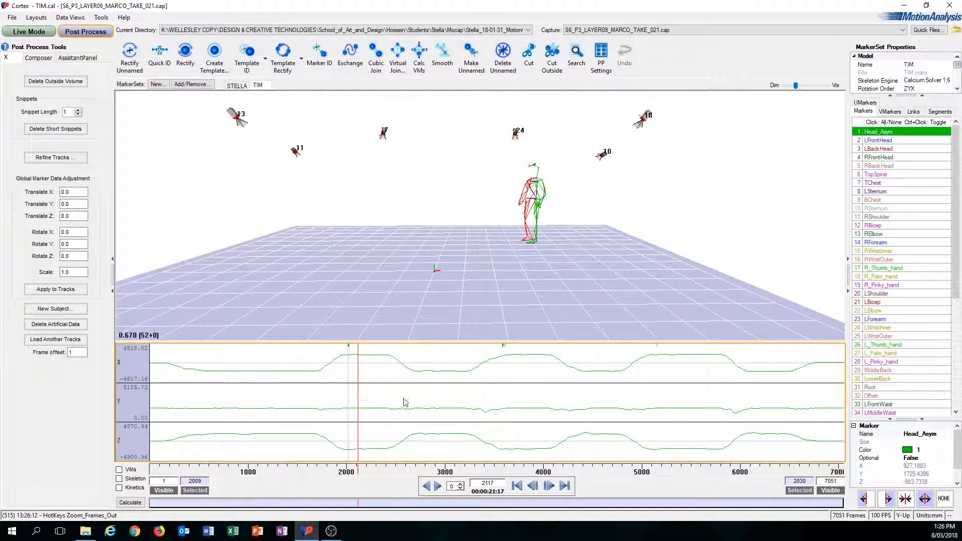
{"action": "left_click_drag", "start_coordinate": [365, 400], "coordinate": [391, 399]}
Try the different frame-range selection modes and finish with all frames, 1 to 7051, selected
{"action": "left_click", "coordinate": [924, 499]}
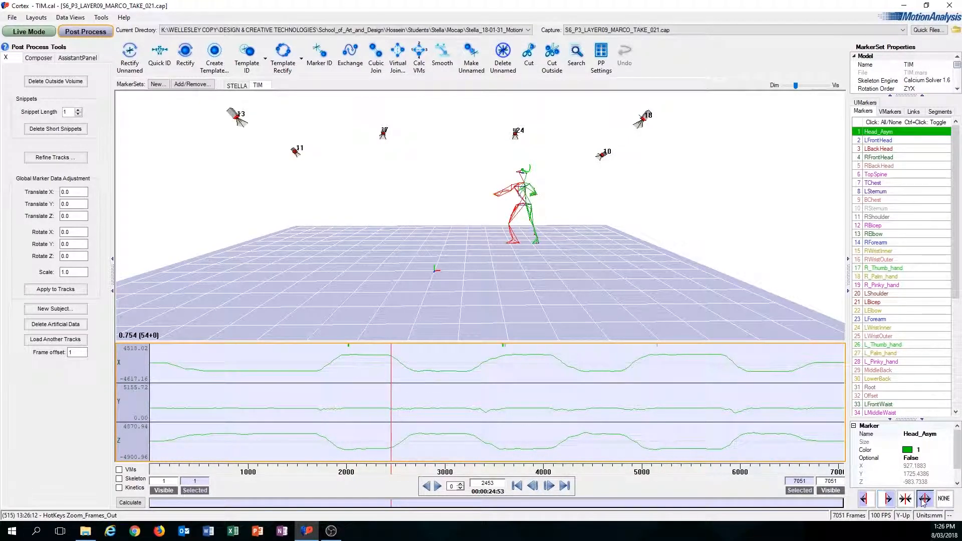
{"action": "left_click", "coordinate": [904, 499]}
{"action": "left_click", "coordinate": [865, 499]}
{"action": "left_click", "coordinate": [885, 499]}
{"action": "left_click", "coordinate": [904, 498]}
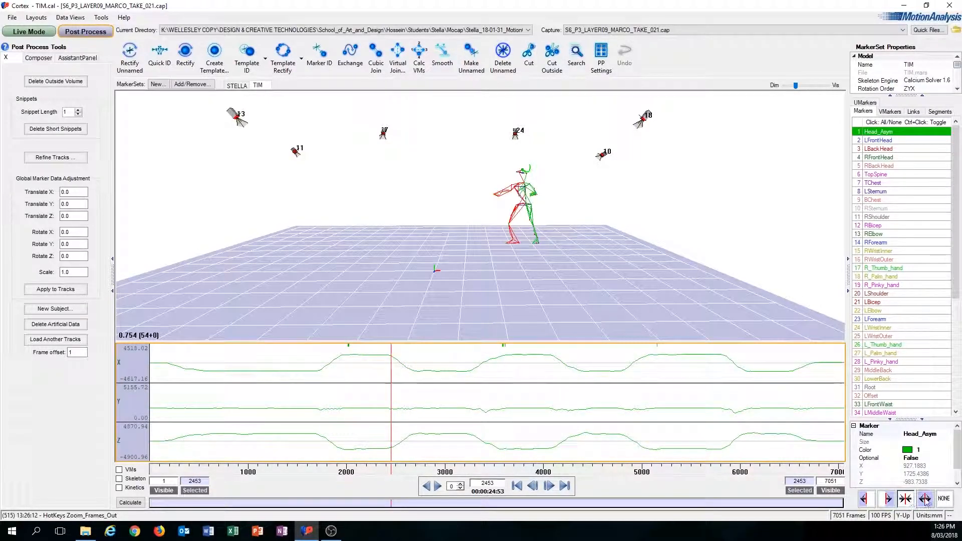
{"action": "left_click", "coordinate": [924, 498]}
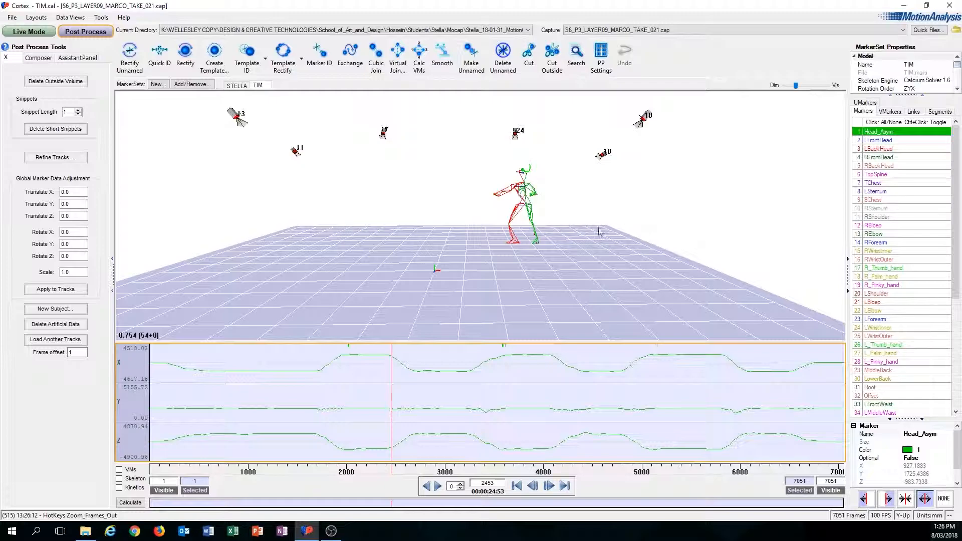
Apply Cubic Join to the Head_Asym gaps over all frames of the take and undo it
{"action": "left_click_drag", "start_coordinate": [375, 370], "coordinate": [348, 380]}
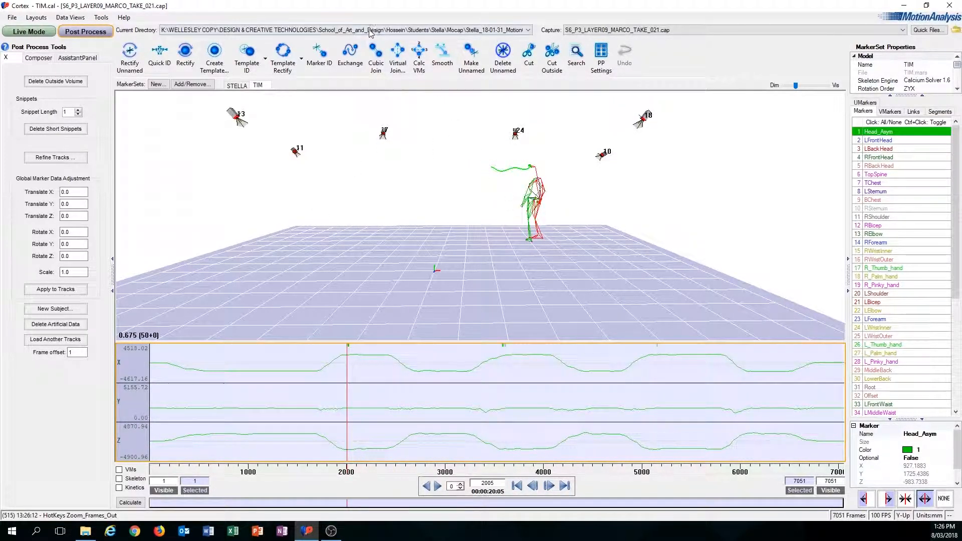
{"action": "left_click", "coordinate": [376, 55]}
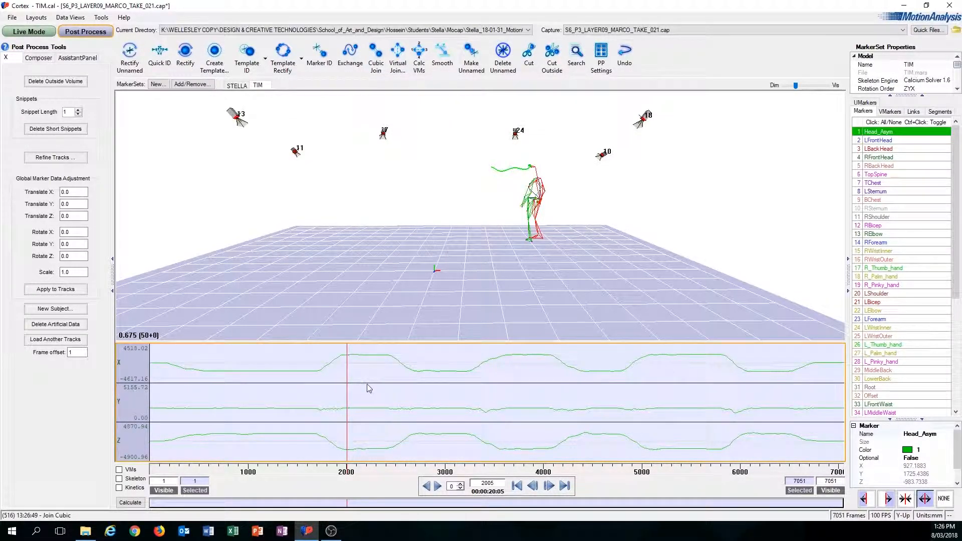
{"action": "left_click_drag", "start_coordinate": [348, 392], "coordinate": [393, 404]}
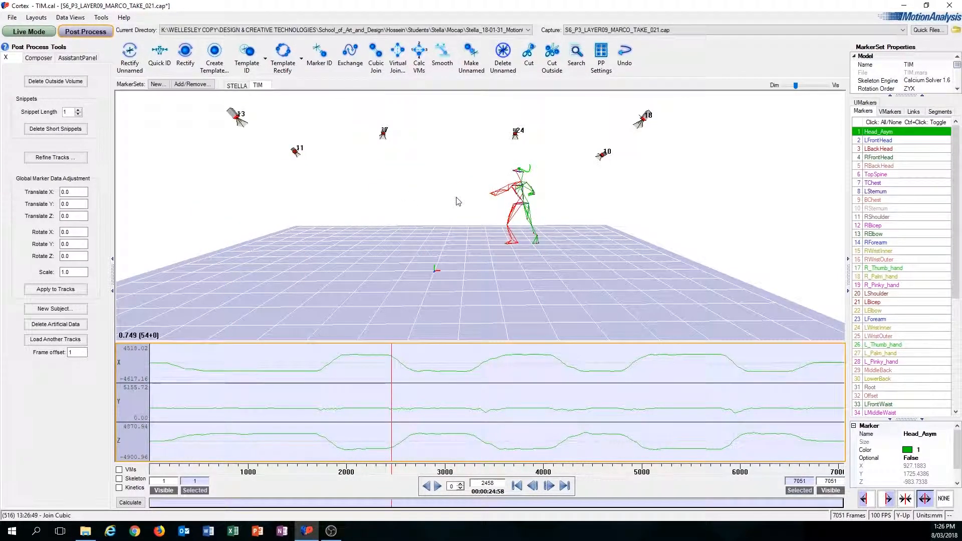
{"action": "key", "text": "ctrl+z"}
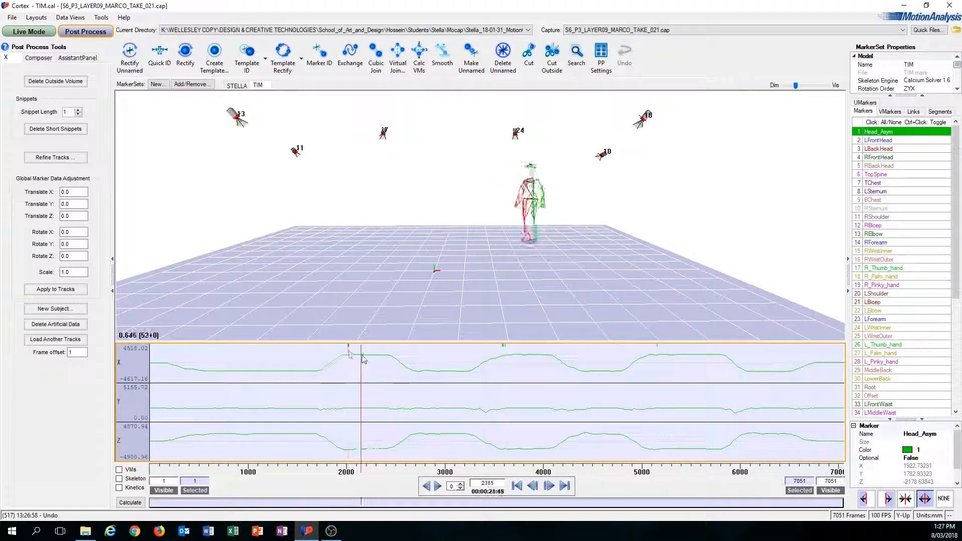
Select frames 2010 to 2033 around the first Head_Asym gap and fill it with Cubic Join
{"action": "left_click", "coordinate": [511, 360]}
{"action": "mouse_move", "coordinate": [511, 359]}
{"action": "left_mouse_down"}
{"action": "mouse_move", "coordinate": [528, 361]}
{"action": "mouse_move", "coordinate": [498, 361]}
{"action": "mouse_move", "coordinate": [519, 373]}
{"action": "mouse_move", "coordinate": [500, 371]}
{"action": "left_mouse_up"}
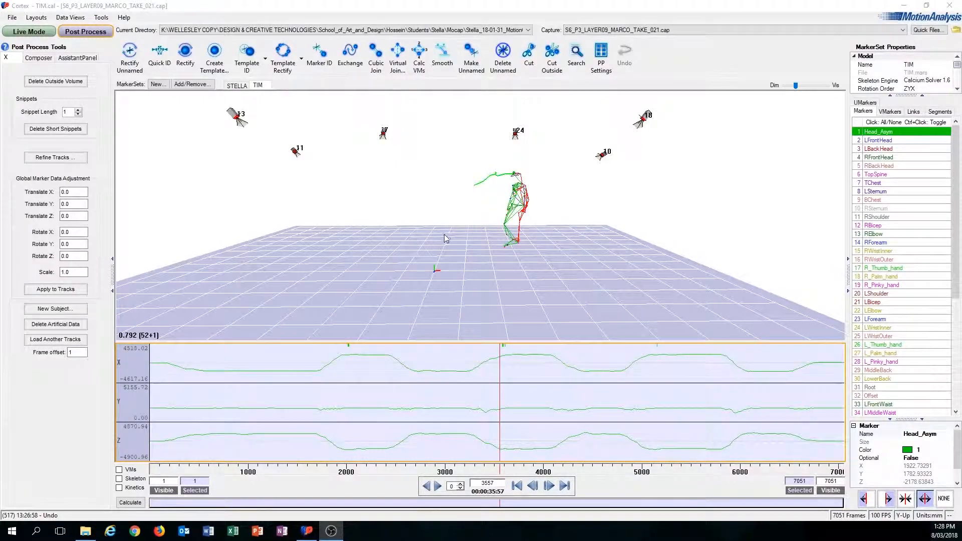
{"action": "left_click_drag", "start_coordinate": [464, 229], "coordinate": [516, 339]}
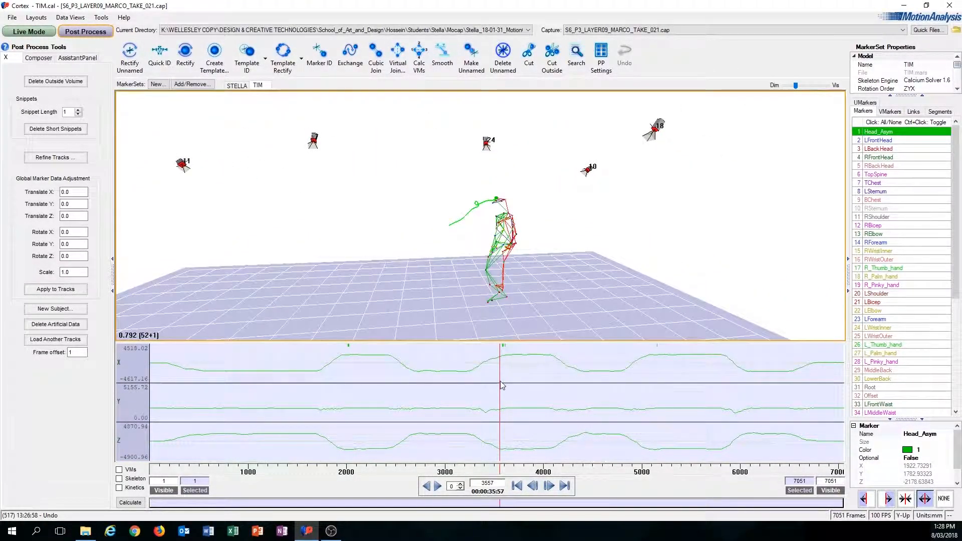
{"action": "left_click_drag", "start_coordinate": [500, 381], "coordinate": [349, 382]}
{"action": "scroll", "coordinate": [503, 384], "scroll_direction": "up", "scroll_amount": 20}
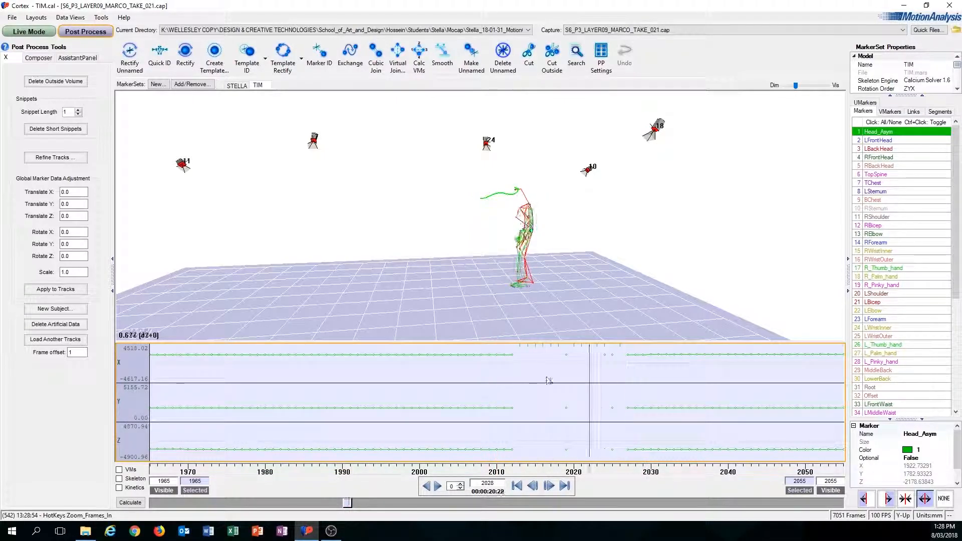
{"action": "left_click_drag", "start_coordinate": [498, 382], "coordinate": [677, 393]}
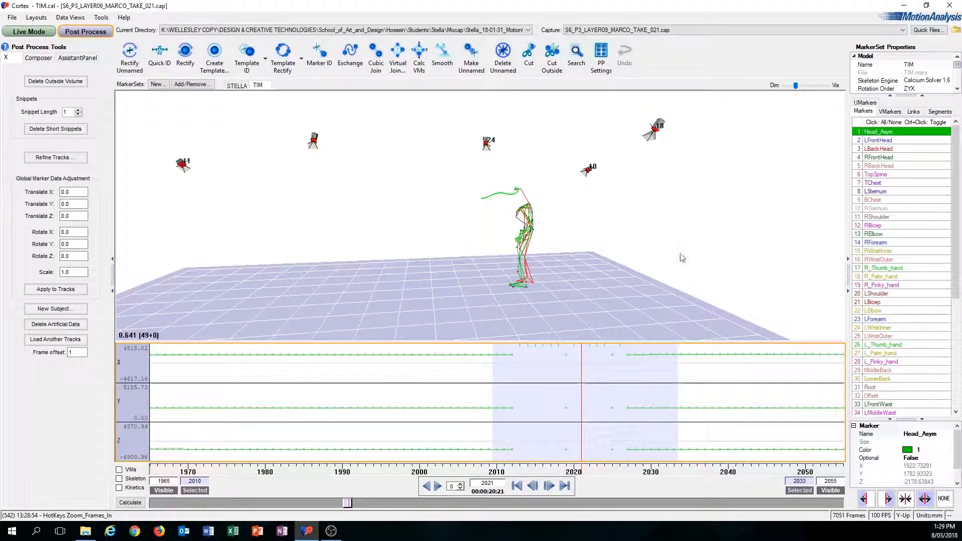
{"action": "key", "text": "o"}
{"action": "key", "text": "o"}
{"action": "key", "text": "o"}
{"action": "key", "text": "o"}
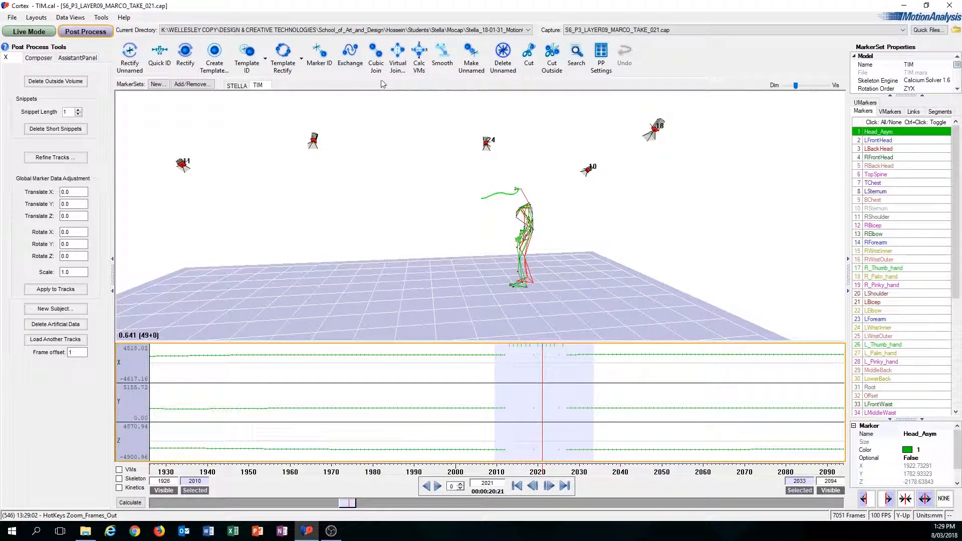
{"action": "left_click", "coordinate": [382, 65]}
Examine the joined Head_Asym section at several time scales, scrubbing through it and viewing the head marker's path up close
{"action": "left_click", "coordinate": [523, 401]}
{"action": "left_click", "coordinate": [509, 397]}
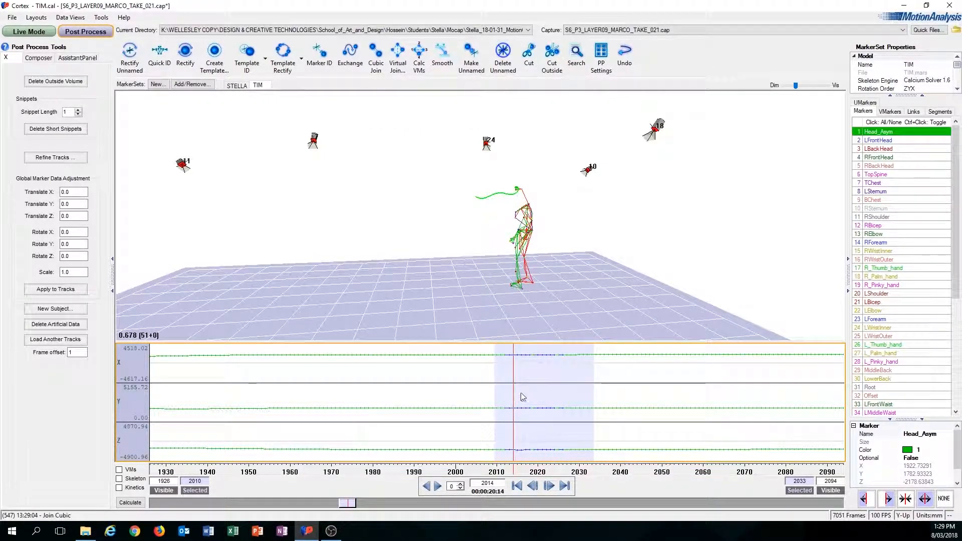
{"action": "key", "text": "i"}
{"action": "key", "text": "o"}
{"action": "key", "text": "o"}
{"action": "key", "text": "o"}
{"action": "key", "text": "o"}
{"action": "key", "text": "o"}
{"action": "key", "text": "o"}
{"action": "key", "text": "o"}
{"action": "key", "text": "o"}
{"action": "key", "text": "o"}
{"action": "key", "text": "o"}
{"action": "key", "text": "o"}
{"action": "key", "text": "o"}
{"action": "key", "text": "i"}
{"action": "key", "text": "i"}
{"action": "key", "text": "i"}
{"action": "key", "text": "i"}
{"action": "key", "text": "i"}
{"action": "key", "text": "i"}
{"action": "key", "text": "i"}
{"action": "key", "text": "i"}
{"action": "key", "text": "i"}
{"action": "key", "text": "i"}
{"action": "key", "text": "i"}
{"action": "key", "text": "o"}
{"action": "key", "text": "o"}
{"action": "key", "text": "o"}
{"action": "key", "text": "o"}
{"action": "key", "text": "o"}
{"action": "key", "text": "o"}
{"action": "key", "text": "o"}
{"action": "key", "text": "o"}
{"action": "key", "text": "o"}
{"action": "key", "text": "o"}
{"action": "key", "text": "o"}
{"action": "left_click_drag", "start_coordinate": [493, 387], "coordinate": [558, 399]}
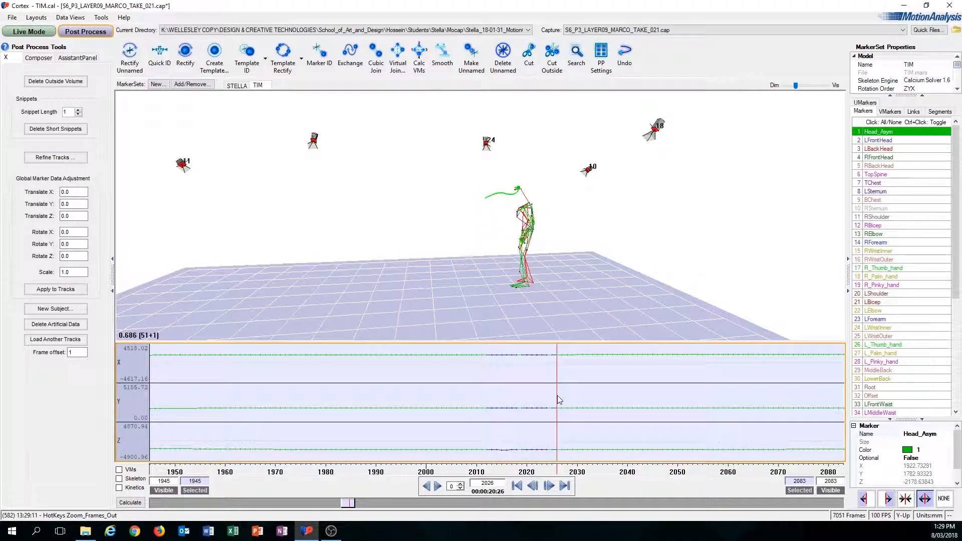
{"action": "left_click_drag", "start_coordinate": [493, 401], "coordinate": [564, 405]}
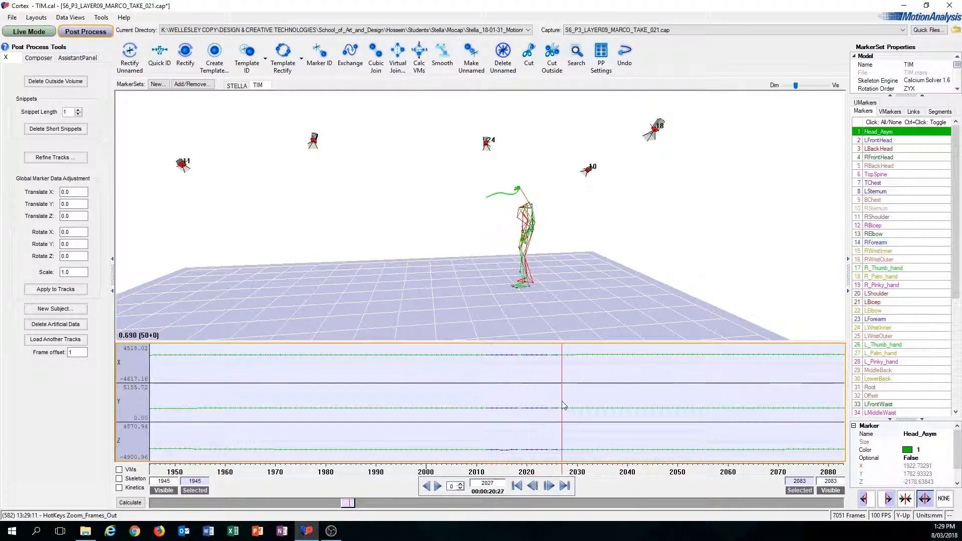
{"action": "left_click_drag", "start_coordinate": [535, 195], "coordinate": [474, 194]}
{"action": "scroll", "coordinate": [574, 173], "scroll_direction": "up", "scroll_amount": 5}
{"action": "scroll", "coordinate": [588, 168], "scroll_direction": "up", "scroll_amount": 1}
{"action": "left_click_drag", "start_coordinate": [490, 383], "coordinate": [601, 389]}
Select frames 3580 to 3621 around the second group of Head_Asym gaps and fill them with Cubic Join
{"action": "scroll", "coordinate": [605, 386], "scroll_direction": "down", "scroll_amount": 20}
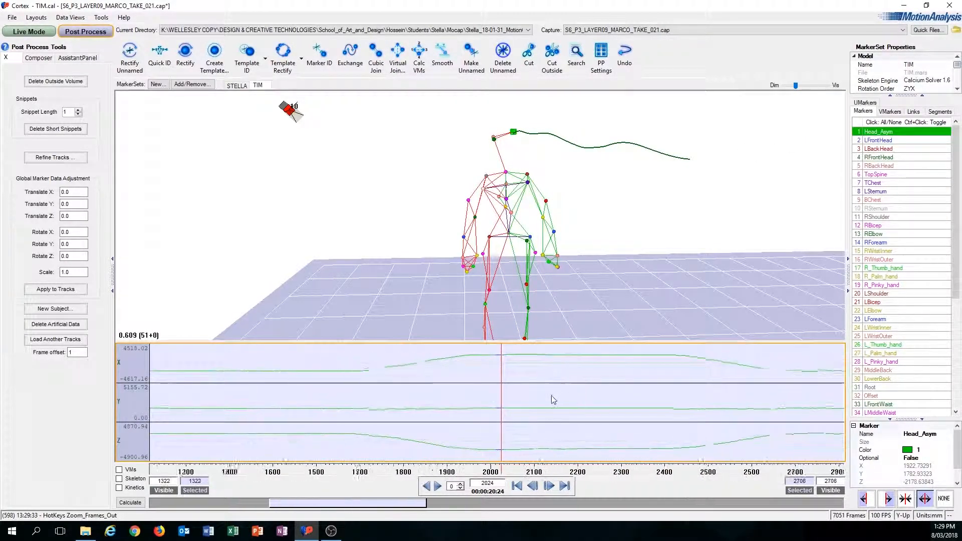
{"action": "left_click_drag", "start_coordinate": [356, 393], "coordinate": [505, 413]}
{"action": "scroll", "coordinate": [523, 373], "scroll_direction": "up", "scroll_amount": 20}
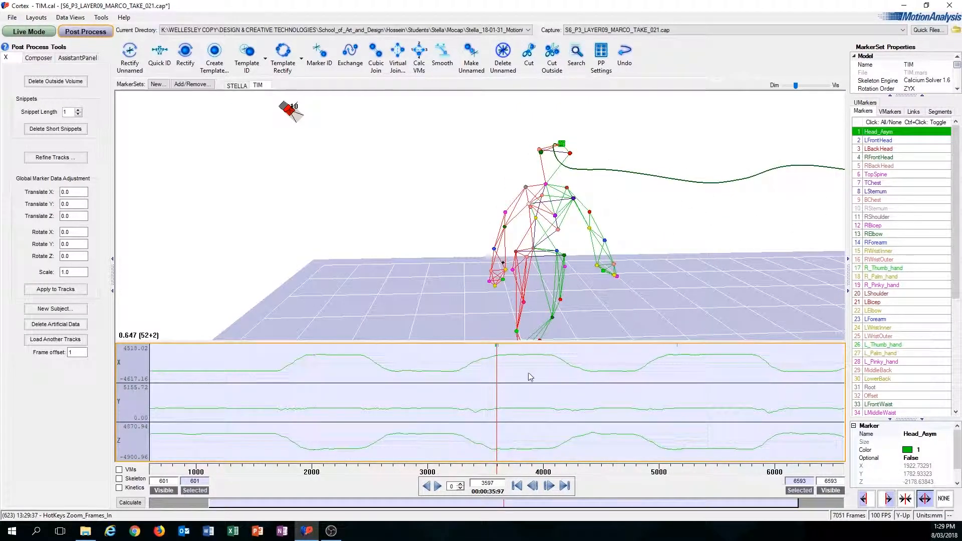
{"action": "scroll", "coordinate": [502, 389], "scroll_direction": "up", "scroll_amount": 3}
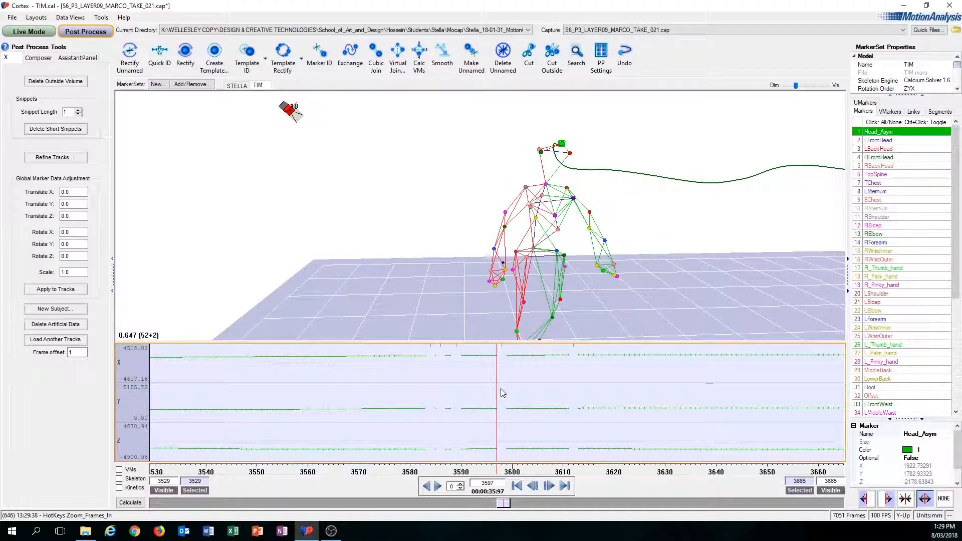
{"action": "left_click_drag", "start_coordinate": [502, 392], "coordinate": [476, 421]}
{"action": "middle_click_drag", "start_coordinate": [413, 395], "coordinate": [611, 404]}
{"action": "left_click_drag", "start_coordinate": [452, 405], "coordinate": [562, 406]}
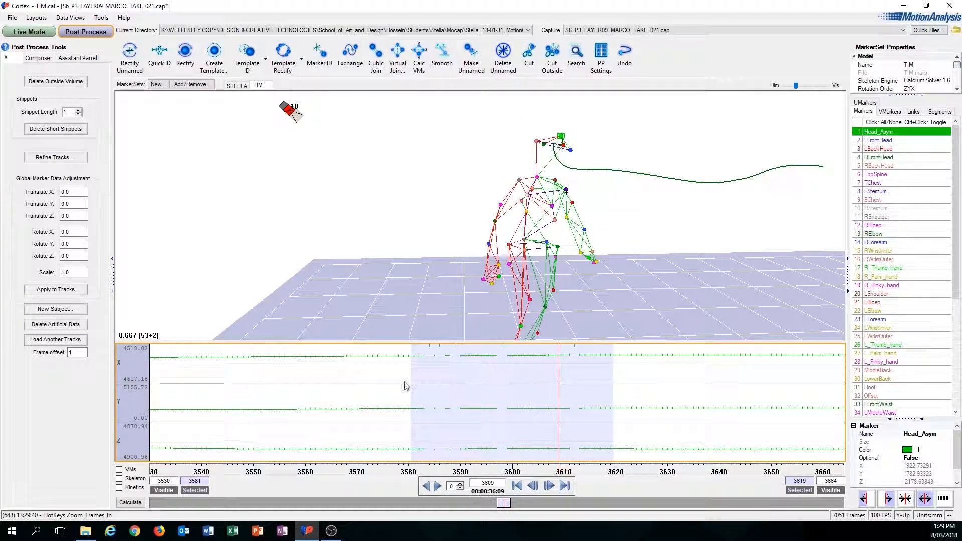
{"action": "middle_click_drag", "start_coordinate": [409, 389], "coordinate": [621, 396]}
{"action": "left_click_drag", "start_coordinate": [476, 398], "coordinate": [449, 408]}
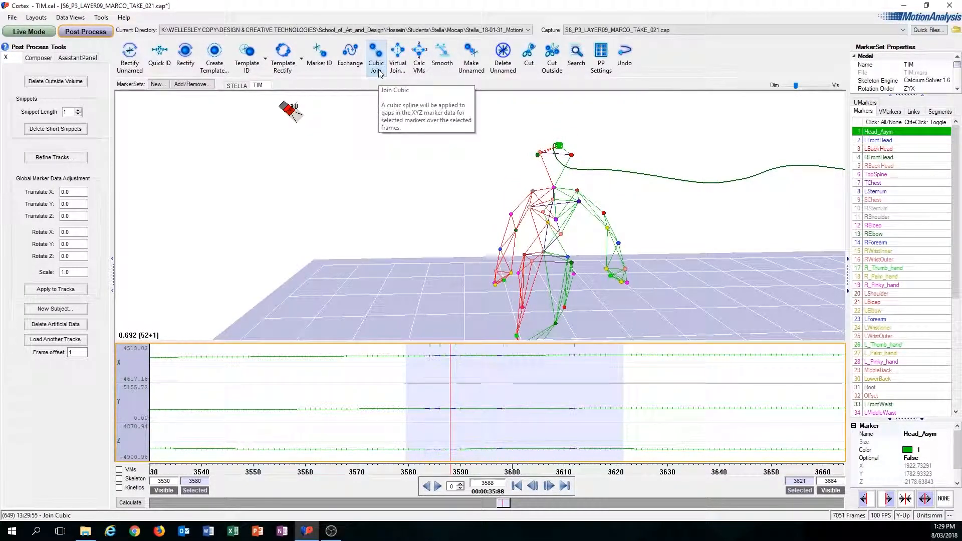
{"action": "left_click", "coordinate": [481, 397]}
Examine the Head_Asym curves across the full take and view the whole skeleton at frame 1
{"action": "key", "text": "o"}
{"action": "key", "text": "o"}
{"action": "key", "text": "o"}
{"action": "key", "text": "o"}
{"action": "key", "text": "o"}
{"action": "key", "text": "o"}
{"action": "key", "text": "o"}
{"action": "key", "text": "o"}
{"action": "key", "text": "o"}
{"action": "key", "text": "o"}
{"action": "key", "text": "o"}
{"action": "key", "text": "o"}
{"action": "key", "text": "o"}
{"action": "key", "text": "o"}
{"action": "key", "text": "o"}
{"action": "key", "text": "o"}
{"action": "key", "text": "o"}
{"action": "key", "text": "o"}
{"action": "key", "text": "o"}
{"action": "key", "text": "o"}
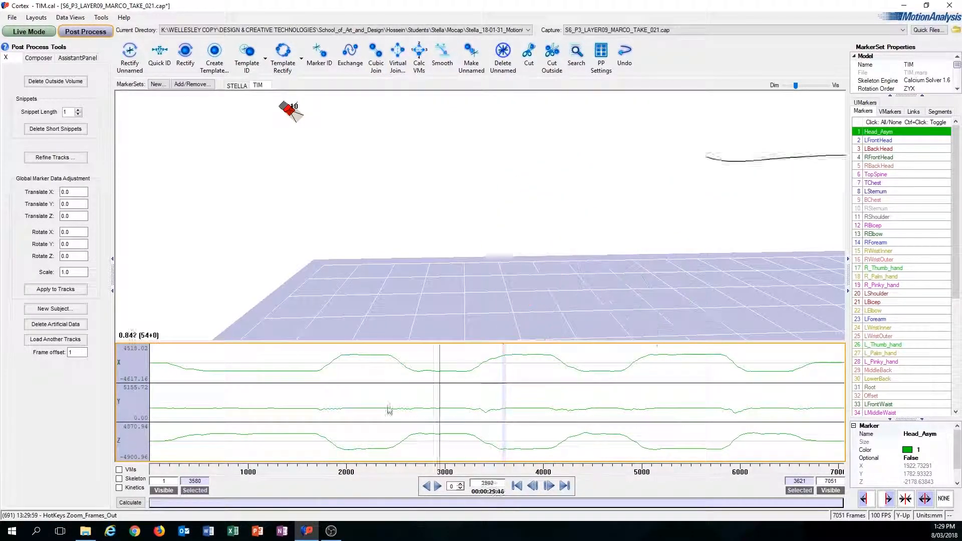
{"action": "mouse_move", "coordinate": [400, 419]}
{"action": "left_mouse_down"}
{"action": "mouse_move", "coordinate": [354, 410]}
{"action": "mouse_move", "coordinate": [504, 415]}
{"action": "mouse_move", "coordinate": [338, 416]}
{"action": "mouse_move", "coordinate": [415, 420]}
{"action": "left_mouse_up"}
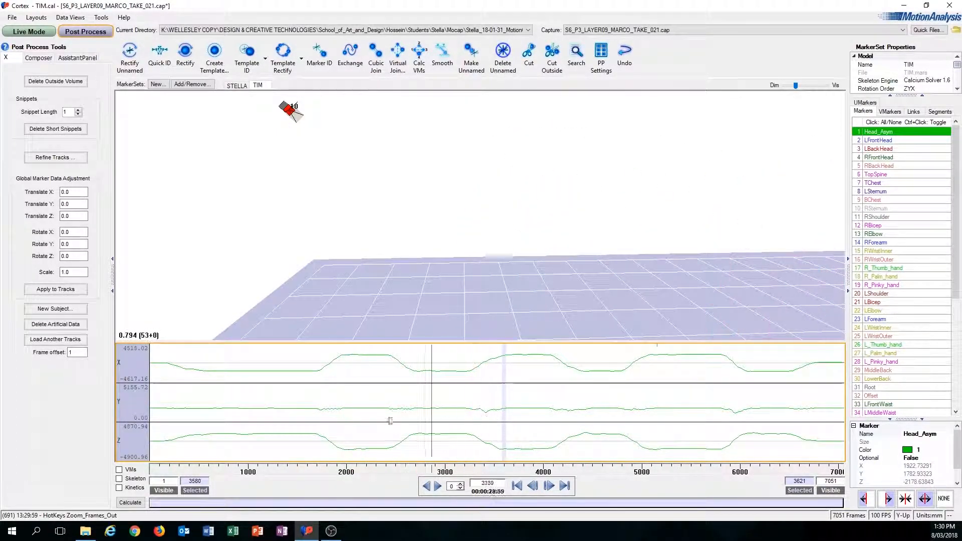
{"action": "left_click_drag", "start_coordinate": [507, 243], "coordinate": [524, 261], "text": "alt"}
{"action": "scroll", "coordinate": [525, 261], "scroll_direction": "down", "scroll_amount": 6}
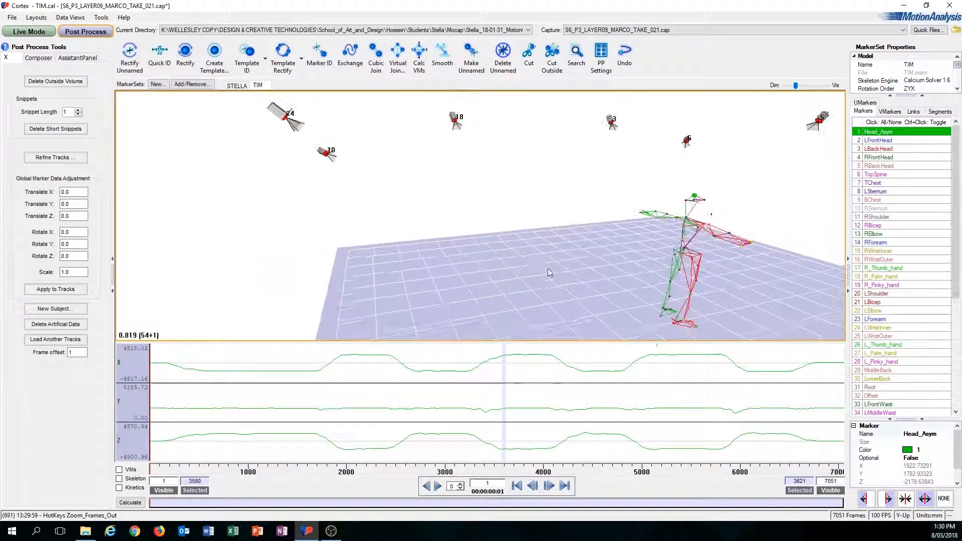
{"action": "left_click_drag", "start_coordinate": [582, 269], "coordinate": [485, 247], "text": "alt"}
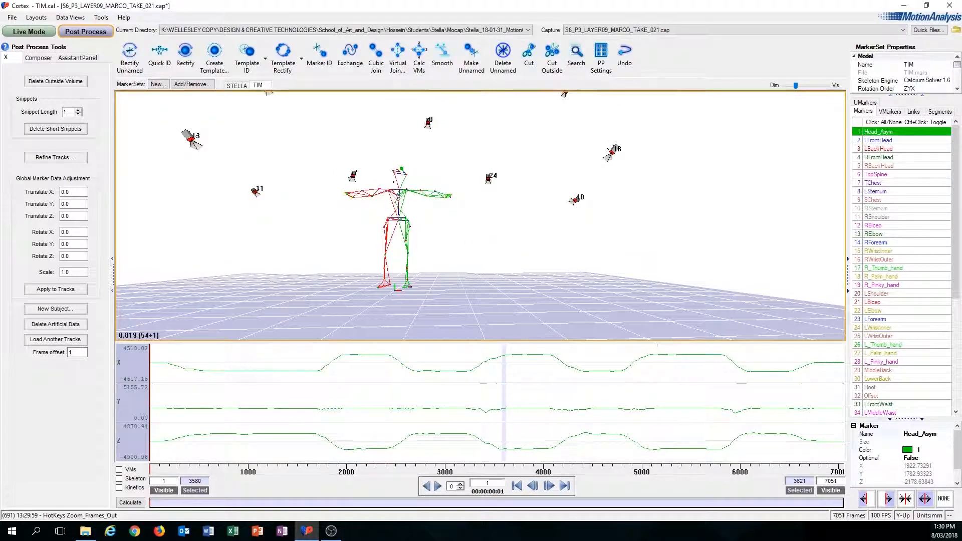